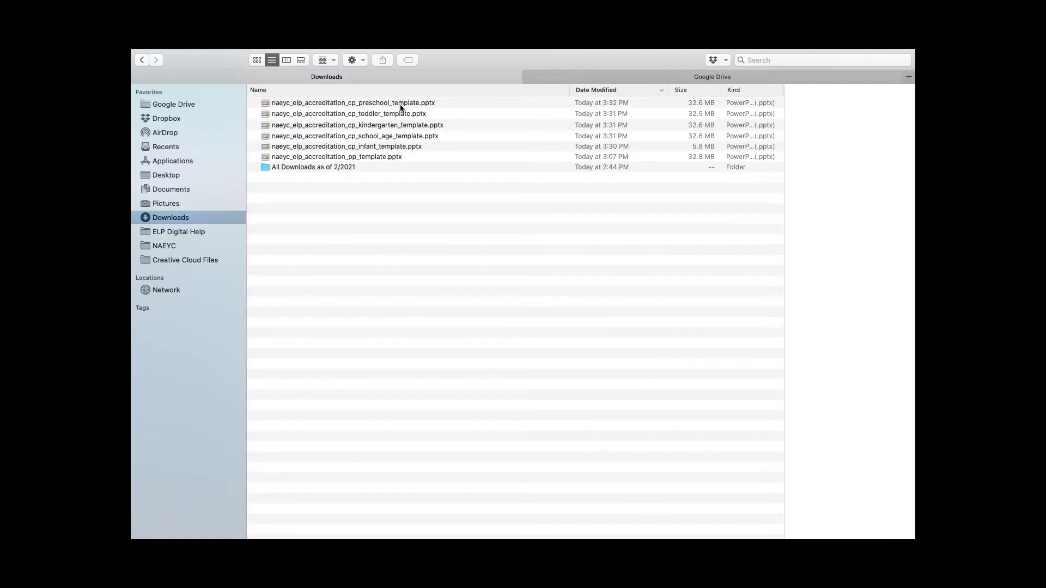
# - Select all six NAEYC .pptx templates in Downloads and copy them
pyautogui.click(400, 107)
pyautogui.keyDown('shift'); pyautogui.click(387, 157); pyautogui.keyUp('shift')
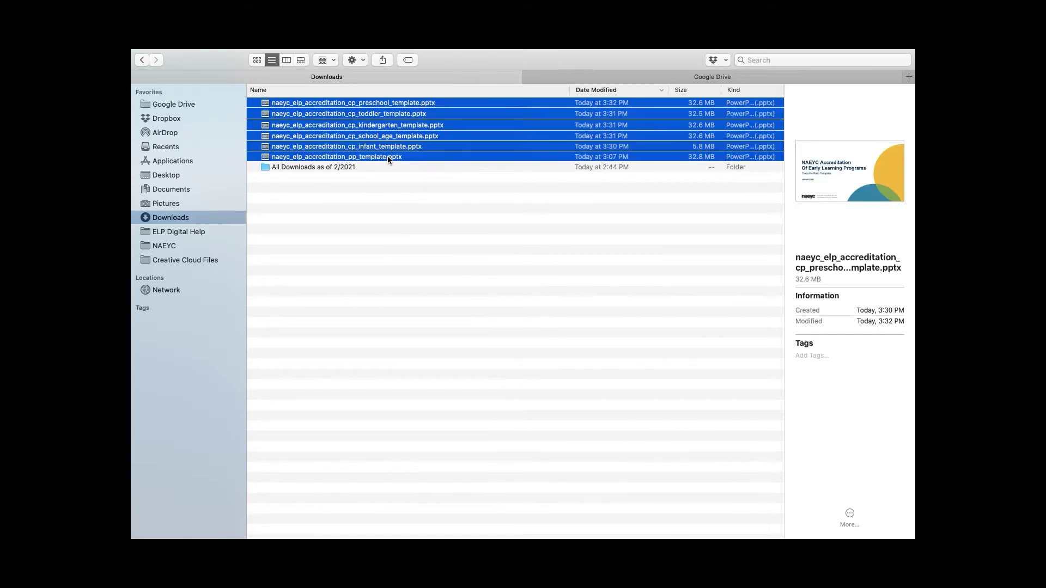
pyautogui.rightClick(388, 156)
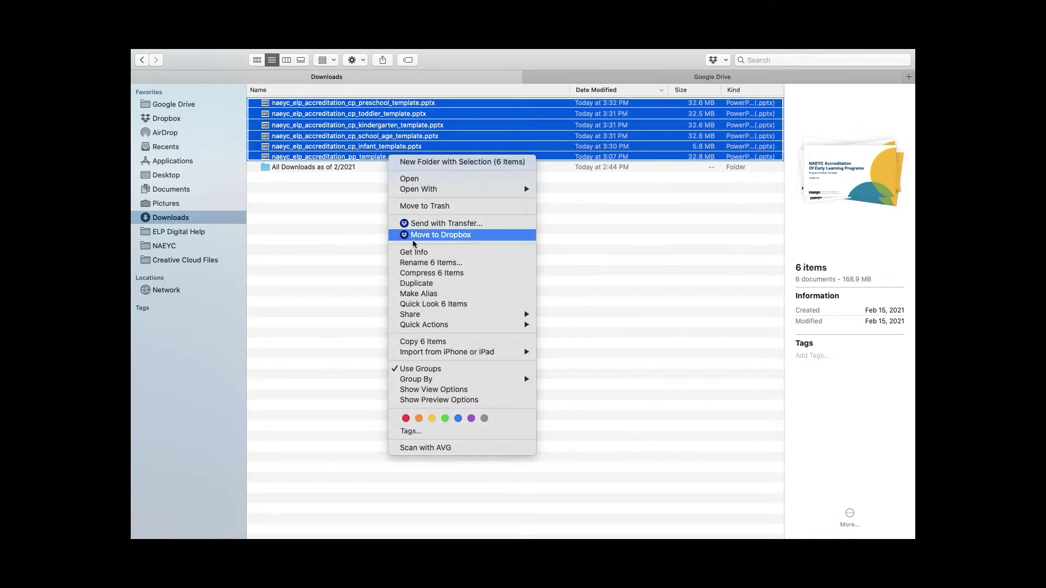
pyautogui.click(414, 342)
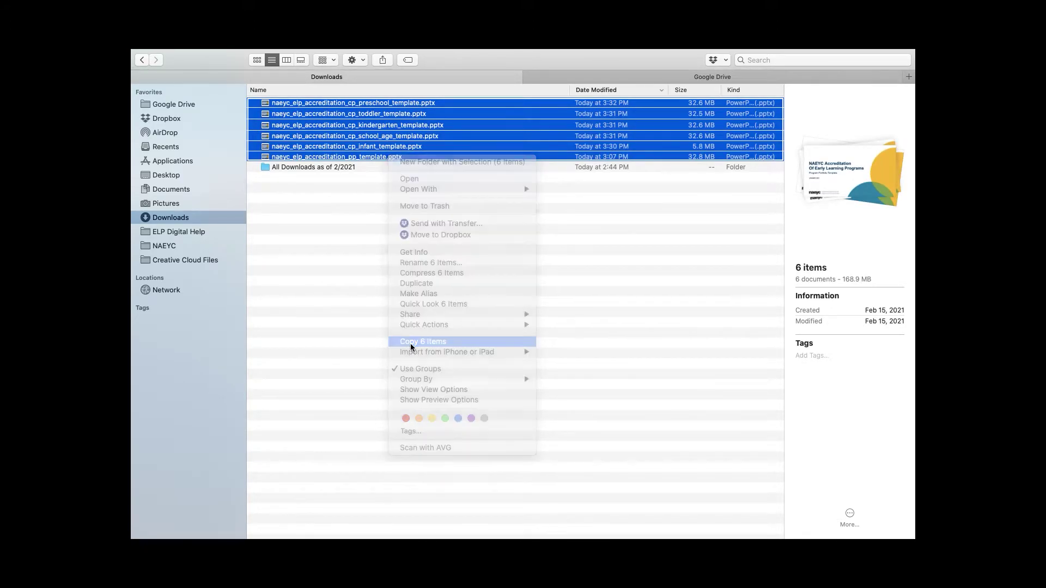
# - Paste the six templates into ELP Digital Help > Portfolio Documents
pyautogui.click(192, 234)
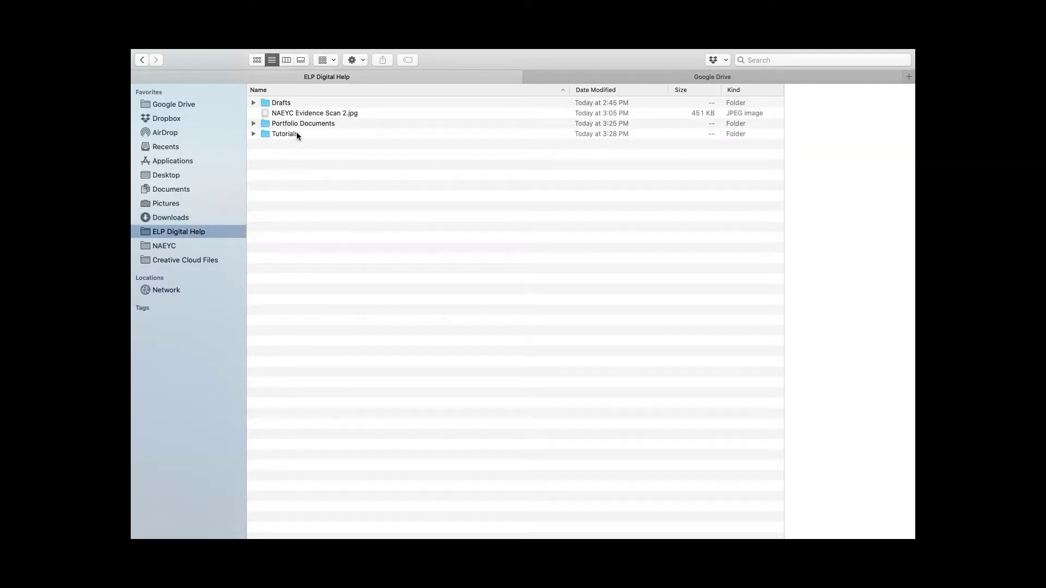
pyautogui.doubleClick(312, 123)
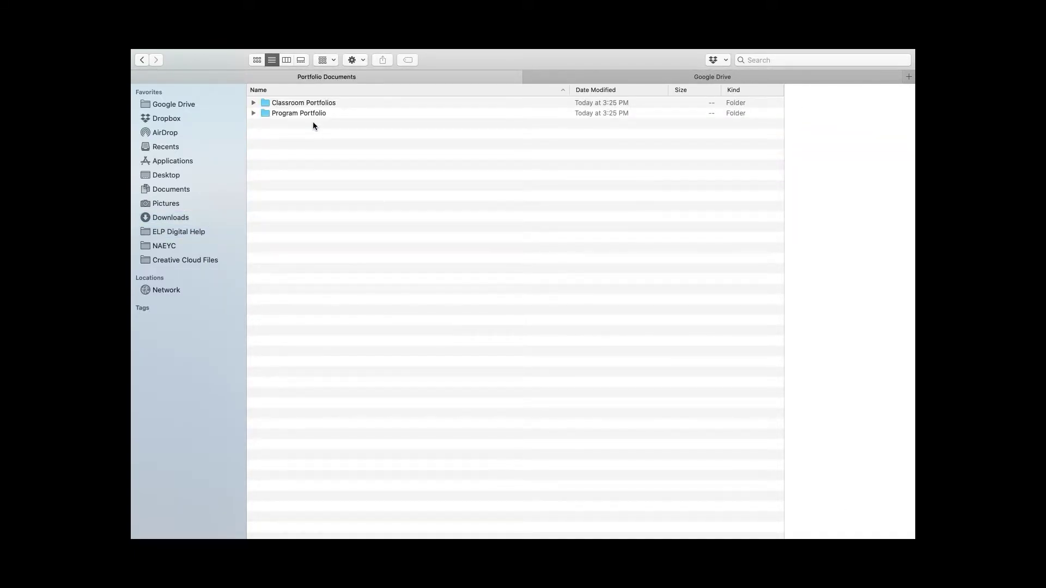
pyautogui.rightClick(342, 249)
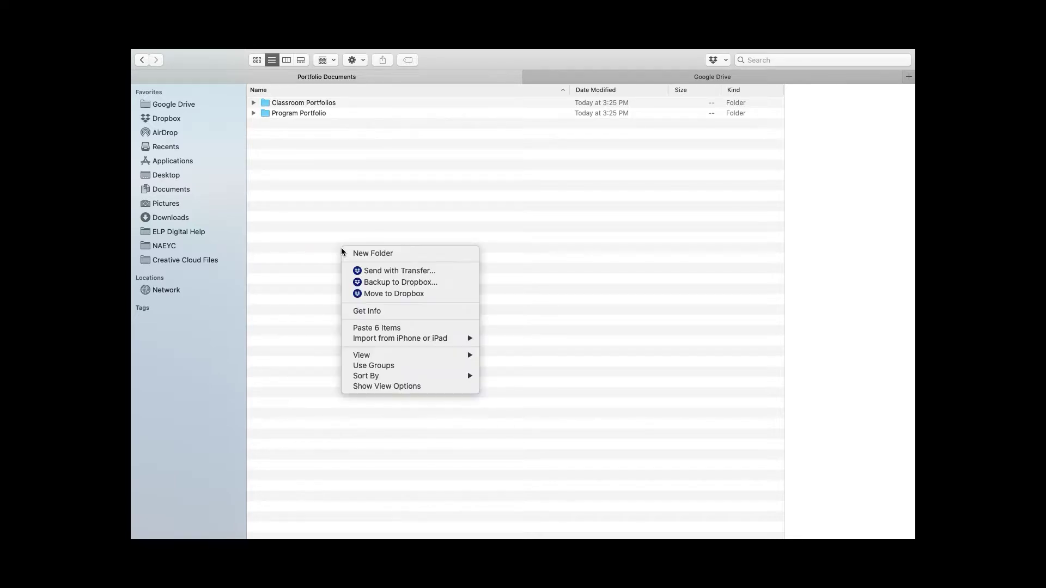
pyautogui.click(366, 328)
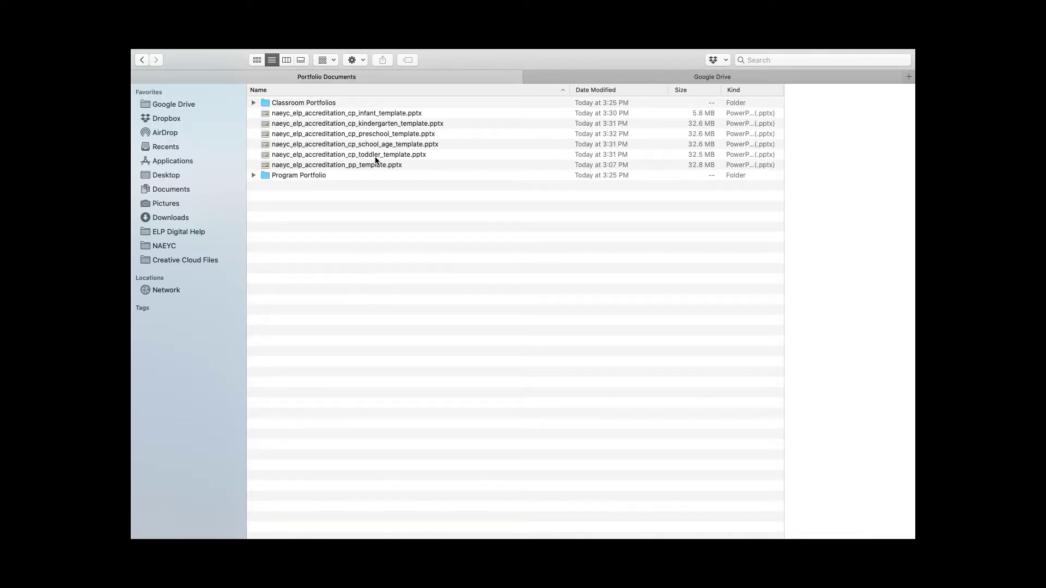
# - Move the infant, kindergarten, preschool, school age and toddler templates into Classroom Portfolios
pyautogui.click(374, 114)
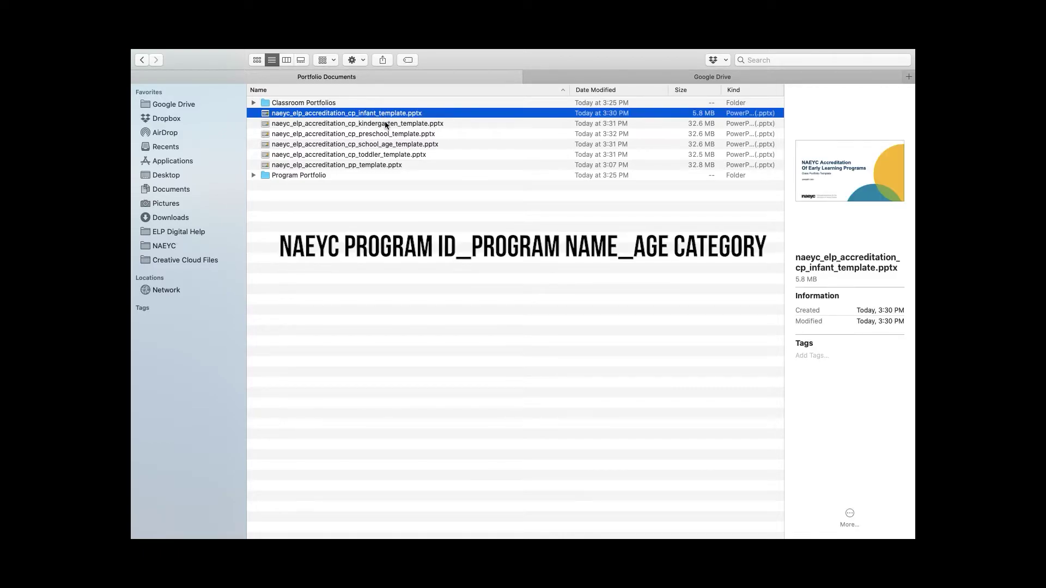
pyautogui.keyDown('shift'); pyautogui.click(385, 123); pyautogui.keyUp('shift')
pyautogui.keyDown('shift'); pyautogui.click(384, 134); pyautogui.keyUp('shift')
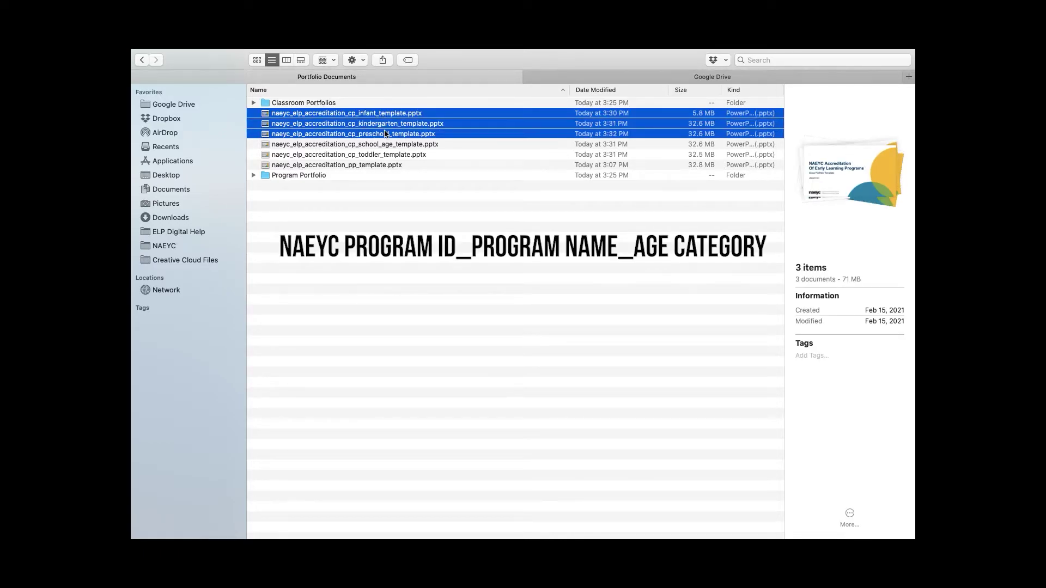
pyautogui.keyDown('shift'); pyautogui.click(384, 143); pyautogui.keyUp('shift')
pyautogui.keyDown('shift'); pyautogui.click(381, 153); pyautogui.keyUp('shift')
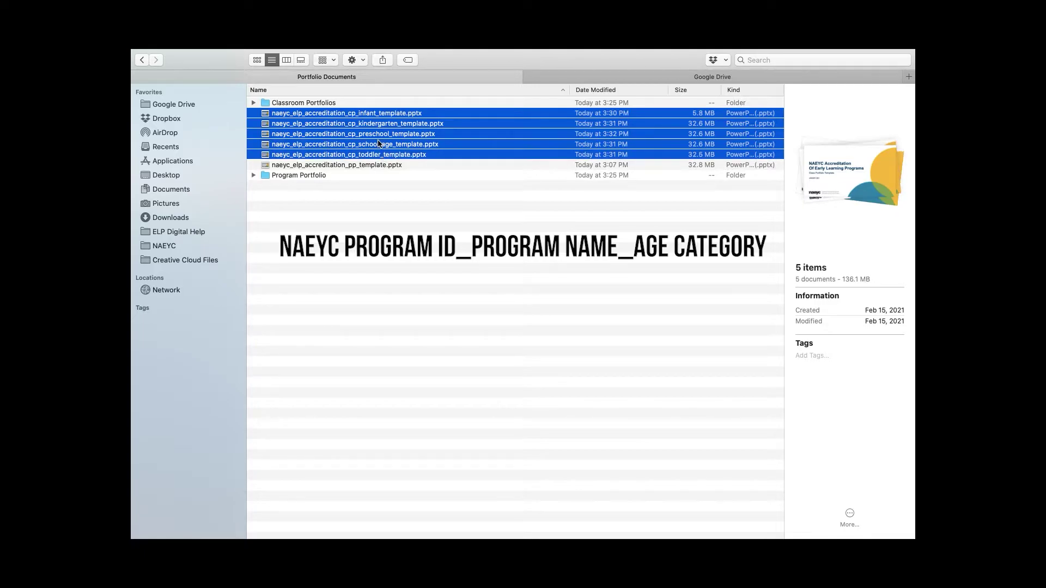
pyautogui.moveTo(374, 129); pyautogui.dragTo(320, 104)
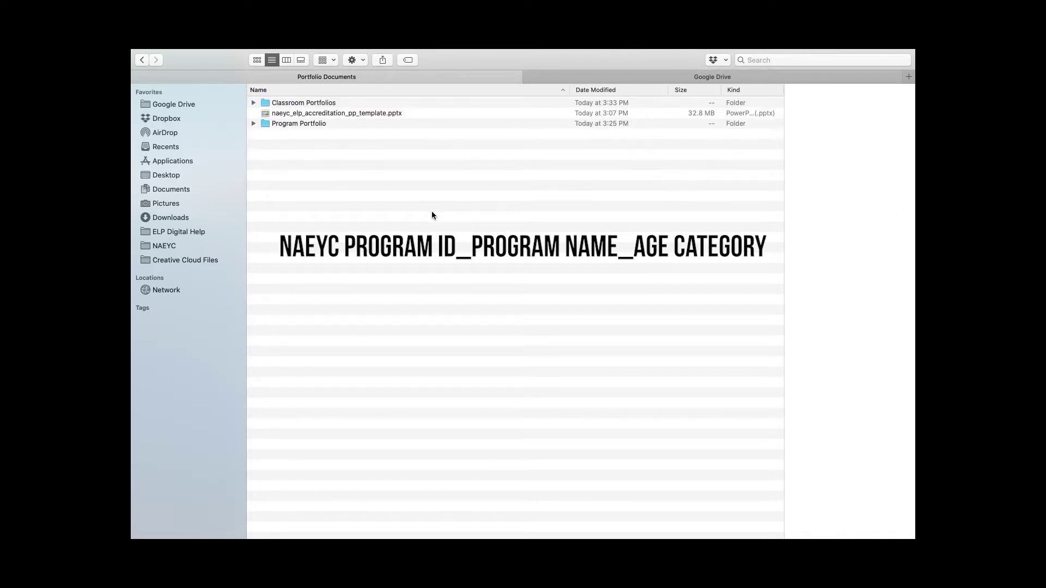
# - Move the program template into Program Portfolio, then open Classroom Portfolios to check it
pyautogui.click(374, 116)
pyautogui.moveTo(380, 114); pyautogui.dragTo(321, 123)
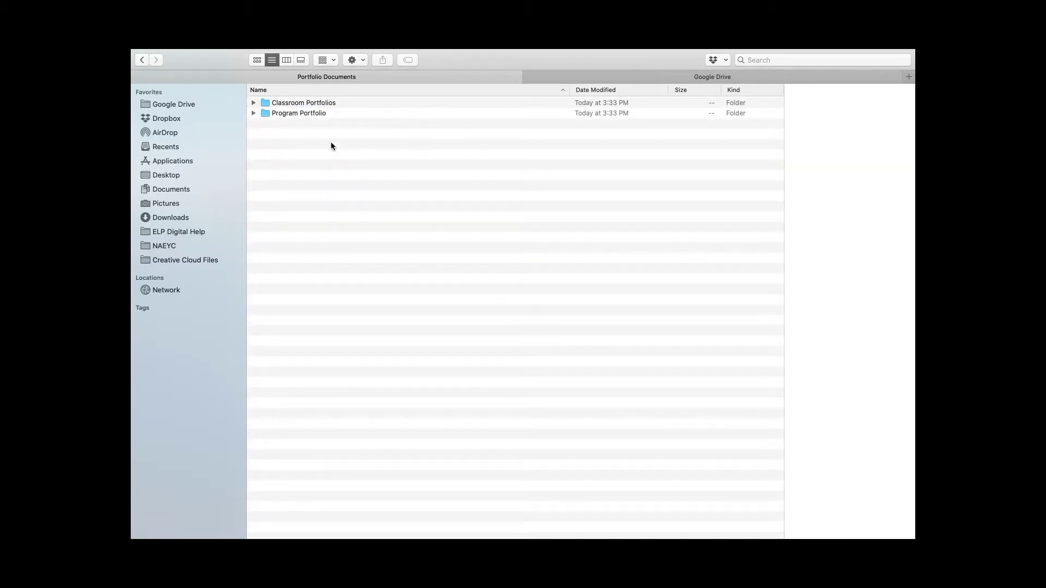
pyautogui.doubleClick(328, 102)
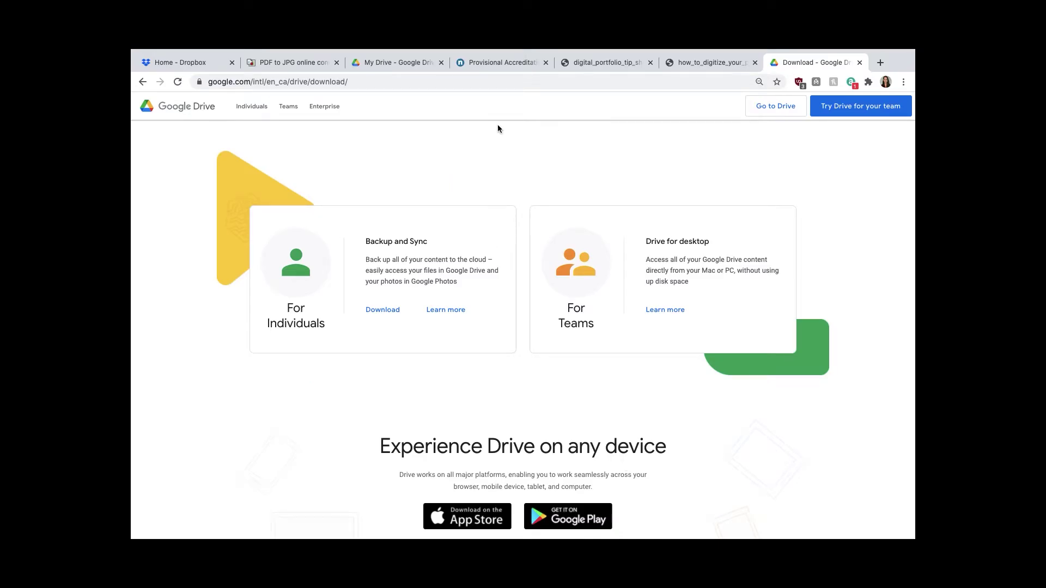
# - Download the Backup and Sync installer for individuals, accepting the terms, and open the .dmg
pyautogui.click(460, 79)
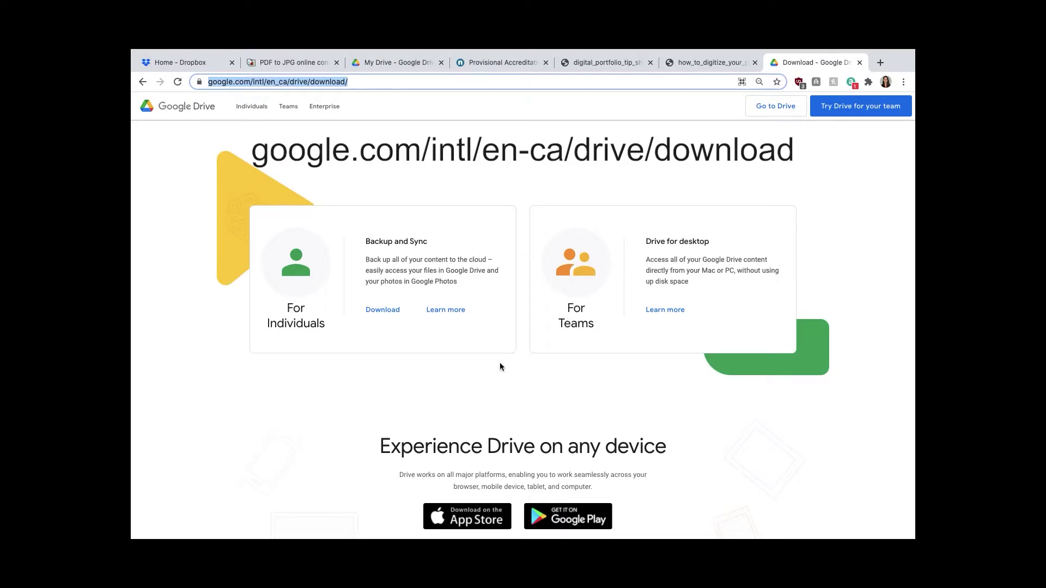
pyautogui.click(381, 309)
pyautogui.click(602, 265)
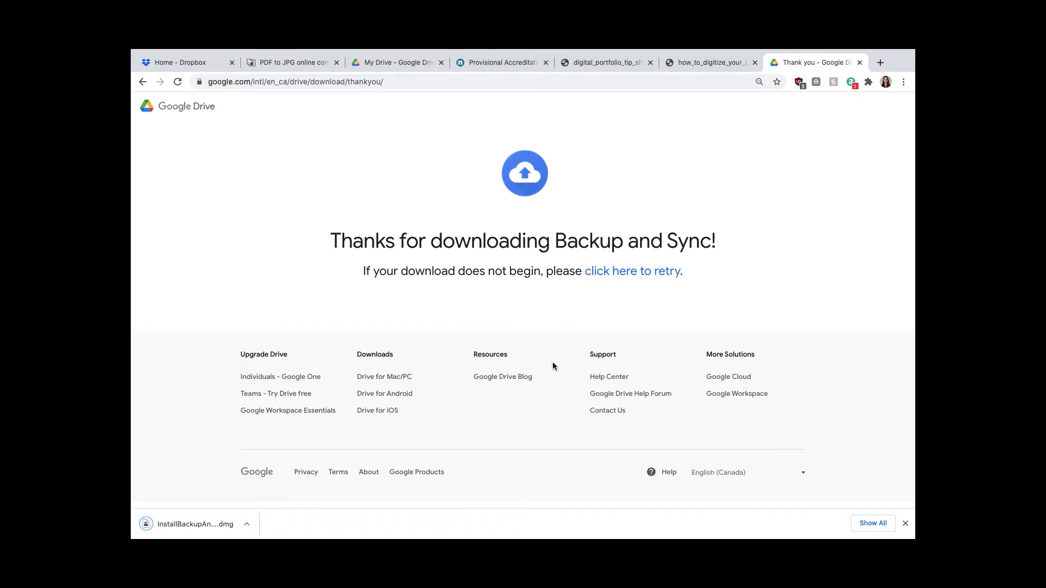
pyautogui.click(205, 524)
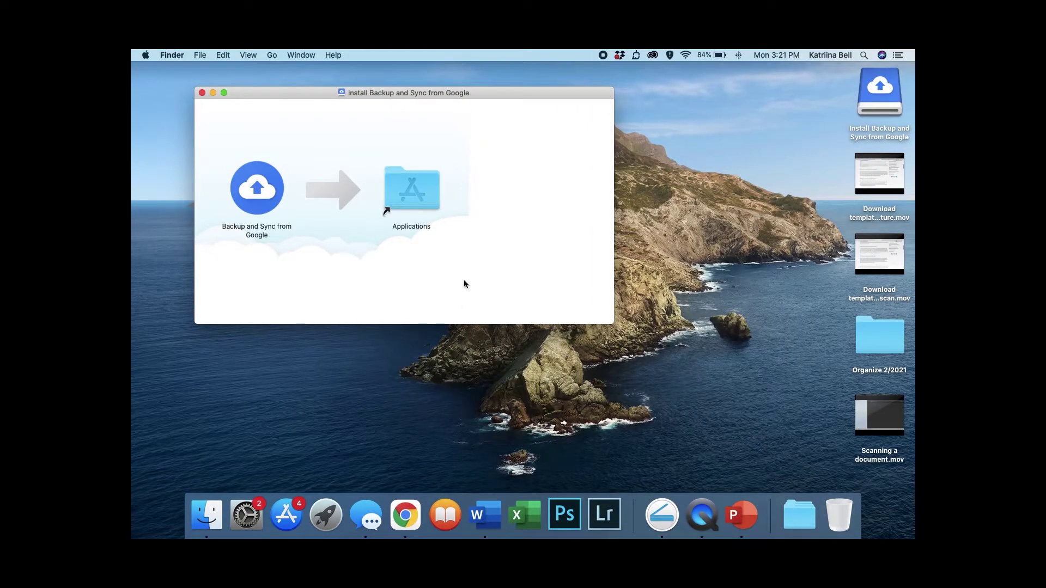
# - Drag Backup and Sync from Google into Applications and begin its setup
pyautogui.moveTo(264, 202); pyautogui.dragTo(411, 200)
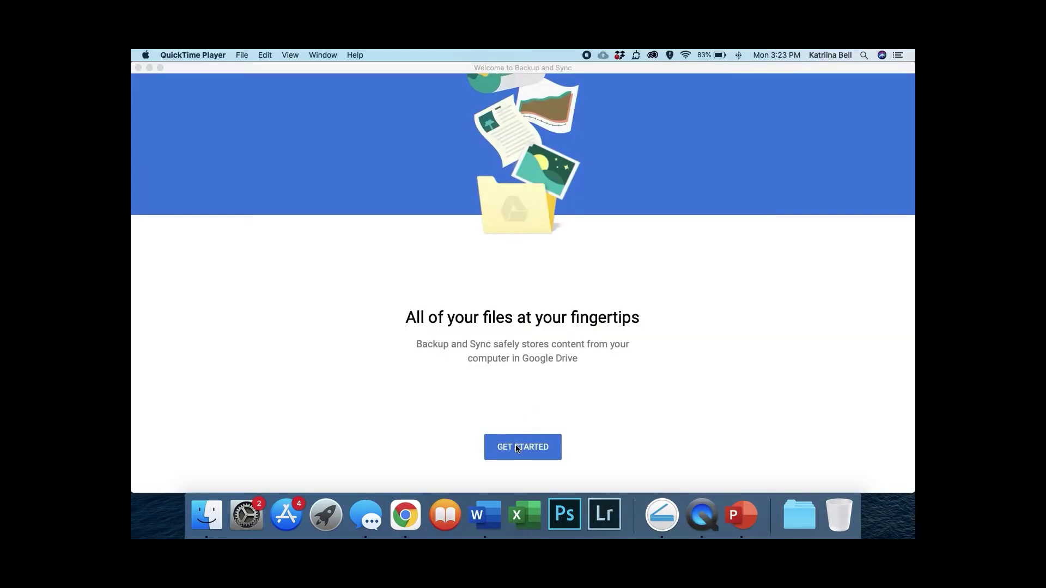
pyautogui.click(529, 446)
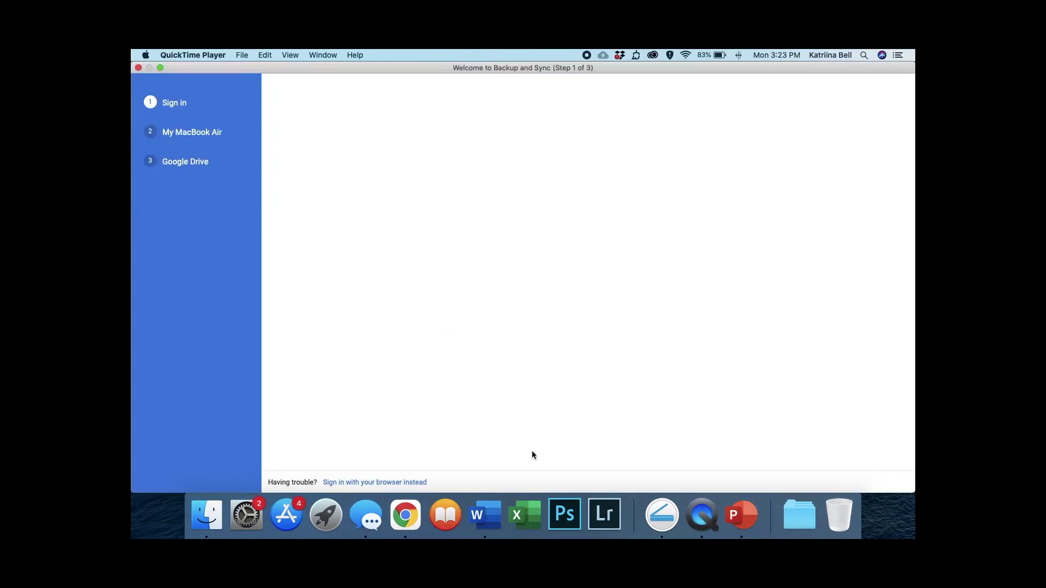
# - Sign in with the Google account's e-mail address and password
pyautogui.write('elpdigitalhelp')
pyautogui.click(596, 296)
pyautogui.write('•••••••••••••')
pyautogui.click(601, 331)
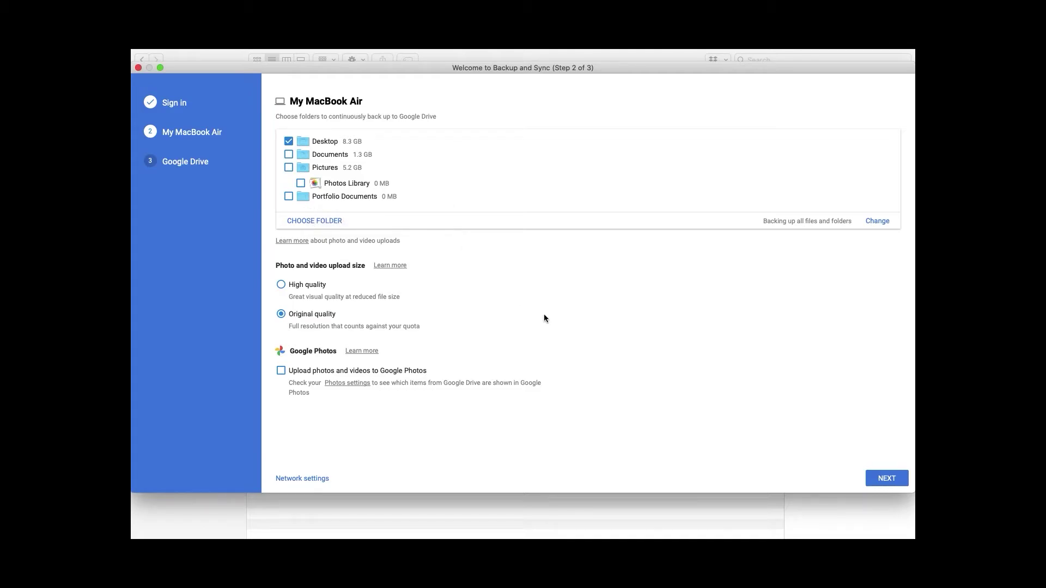
# - Uncheck Desktop and add ELP Digital Help's Portfolio Documents folder as a backup folder
pyautogui.click(288, 142)
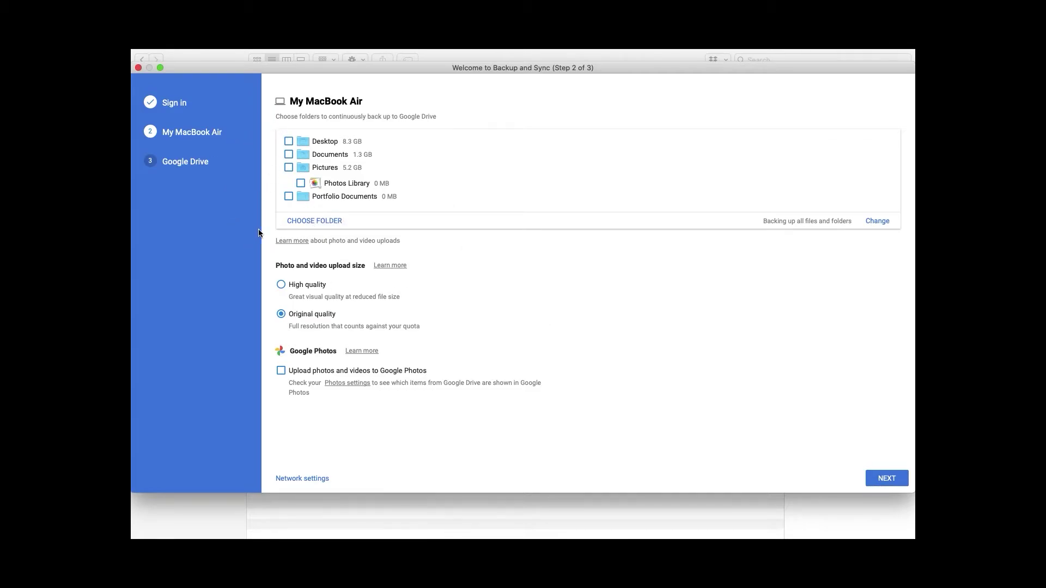
pyautogui.click(299, 222)
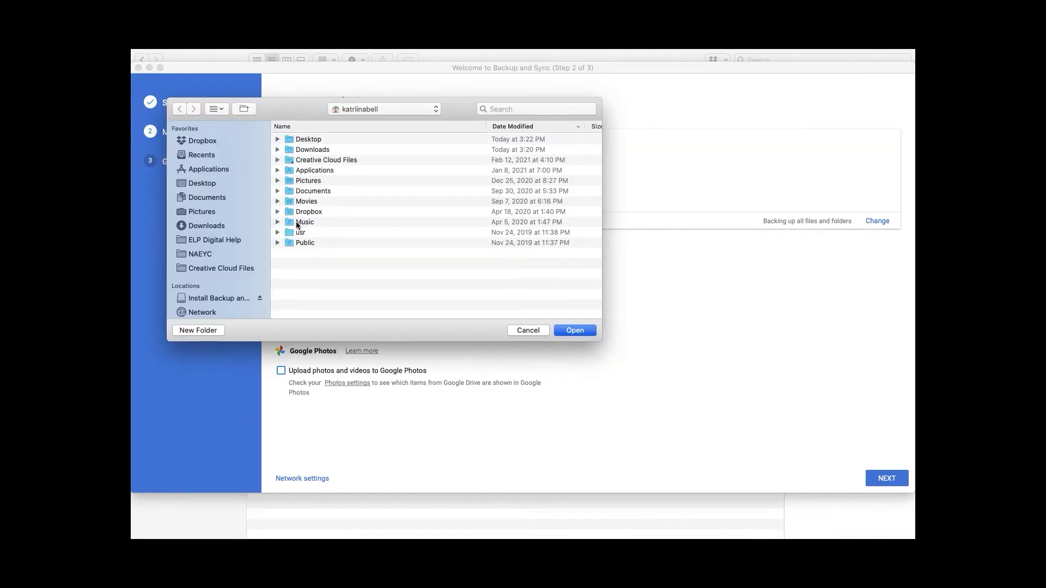
pyautogui.click(200, 240)
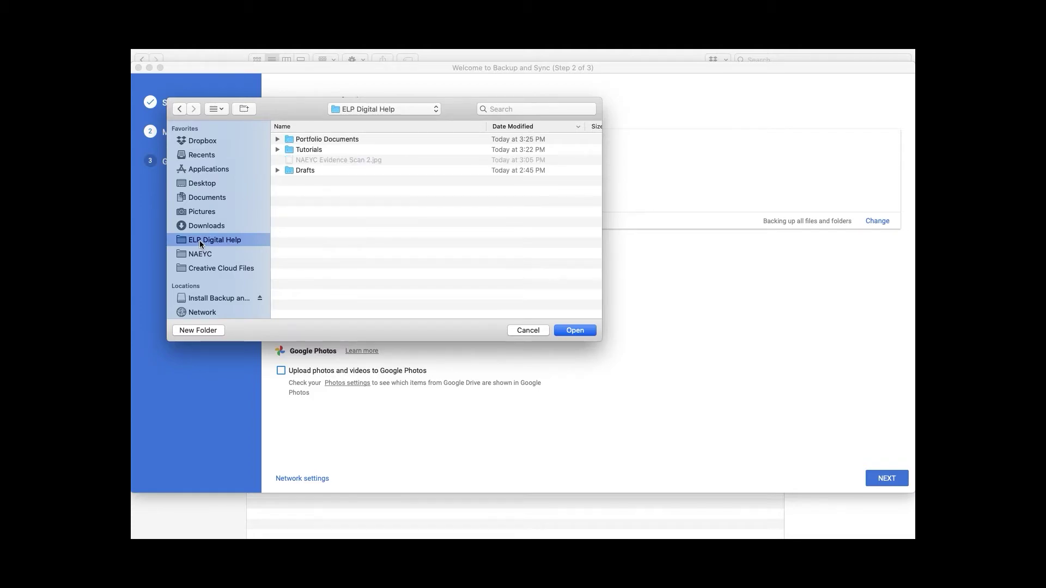
pyautogui.click(338, 140)
pyautogui.click(573, 329)
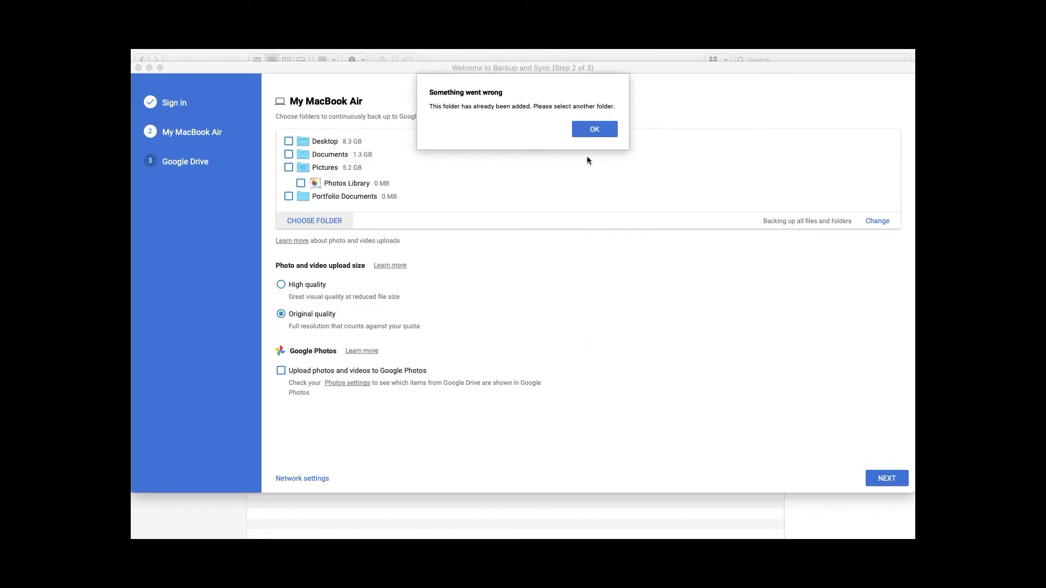
pyautogui.click(593, 130)
# - Tick Portfolio Documents for backup, keep My Drive syncing, and start syncing
pyautogui.click(289, 196)
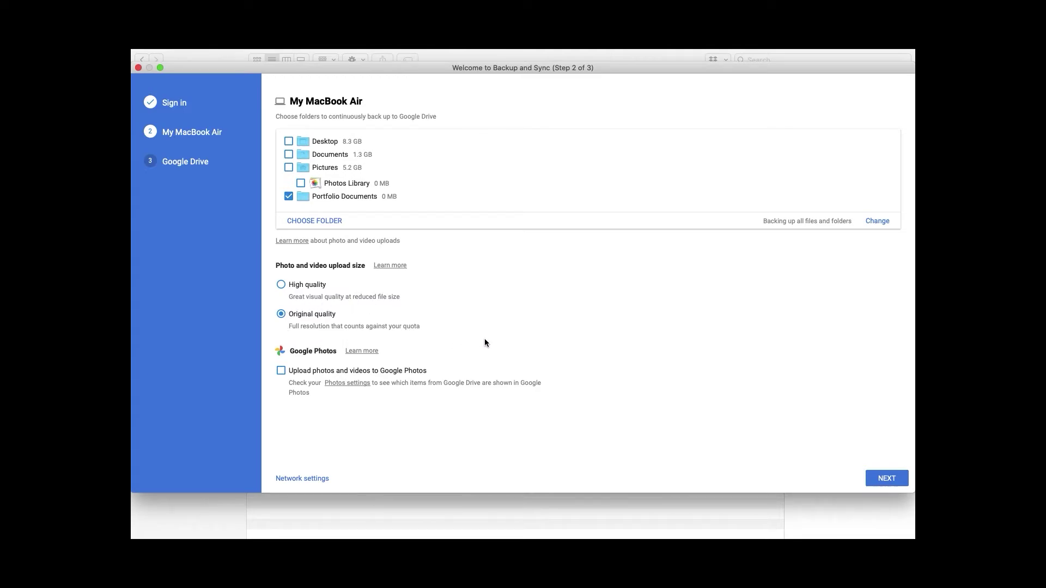
pyautogui.click(880, 482)
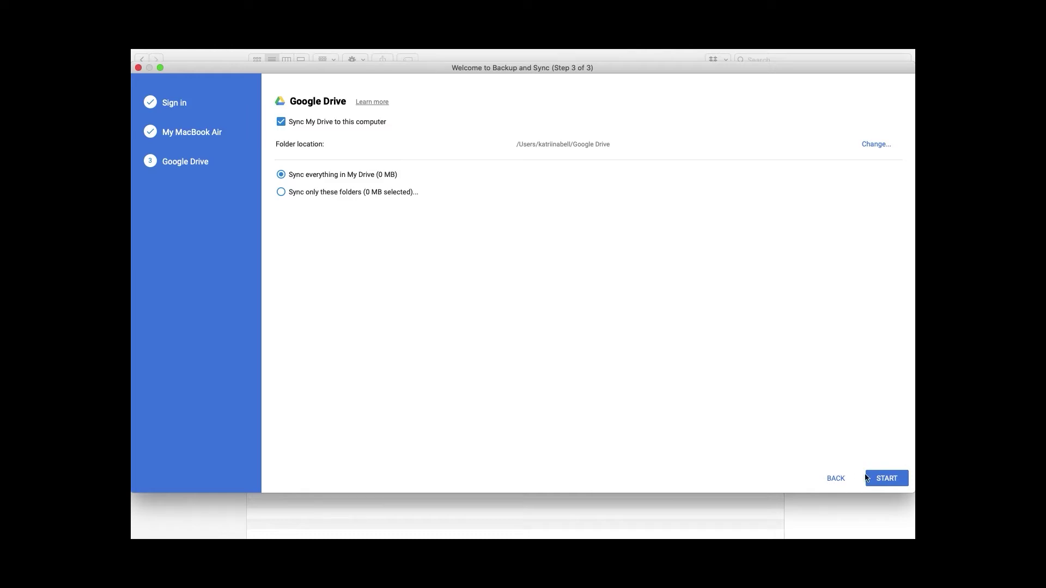
pyautogui.click(888, 482)
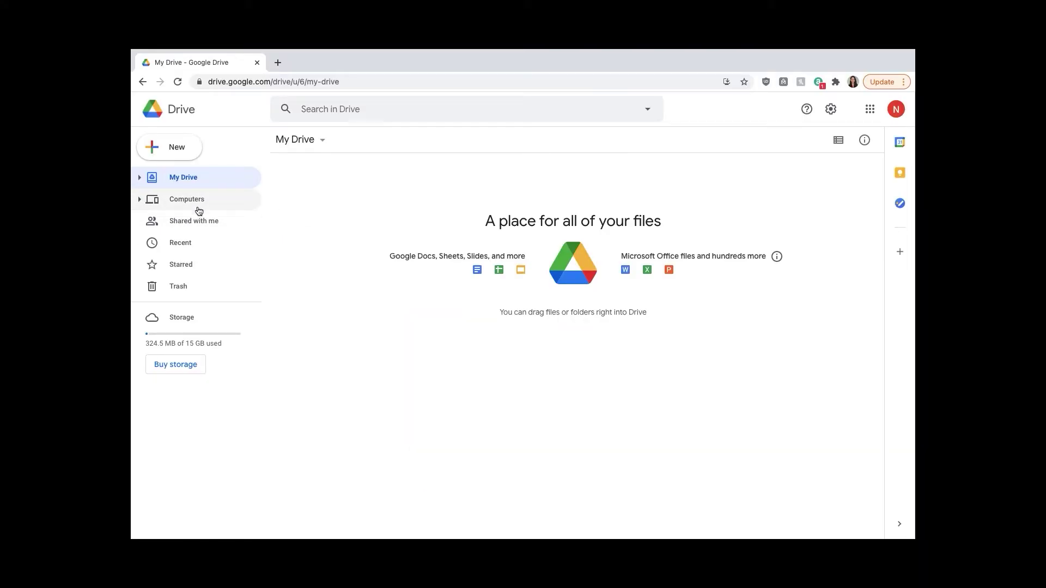
# - In Drive's Computers, browse My Laptop > Portfolio Documents, checking Classroom Portfolios and Program Portfolio
pyautogui.click(200, 200)
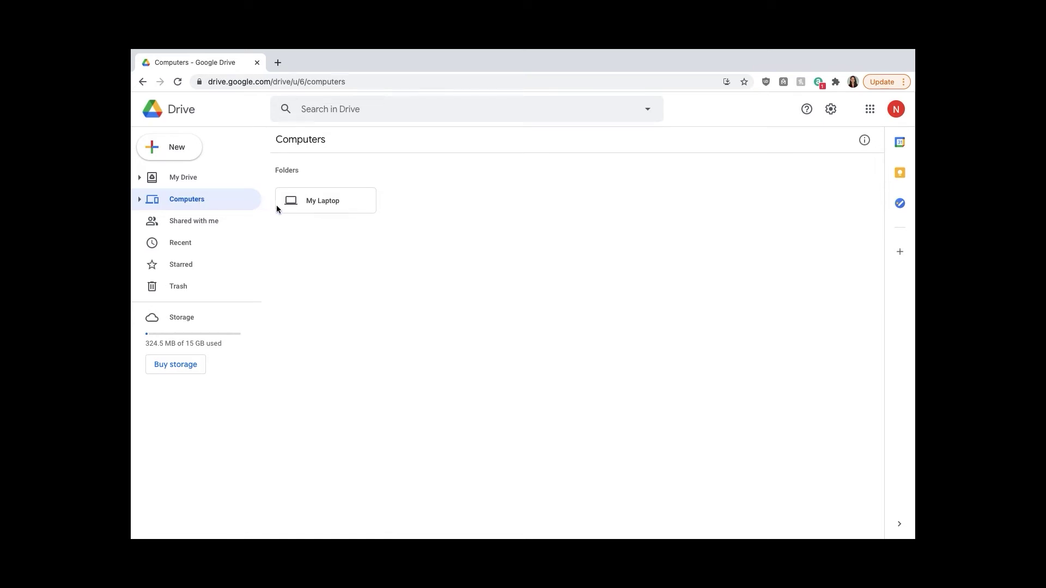
pyautogui.doubleClick(358, 208)
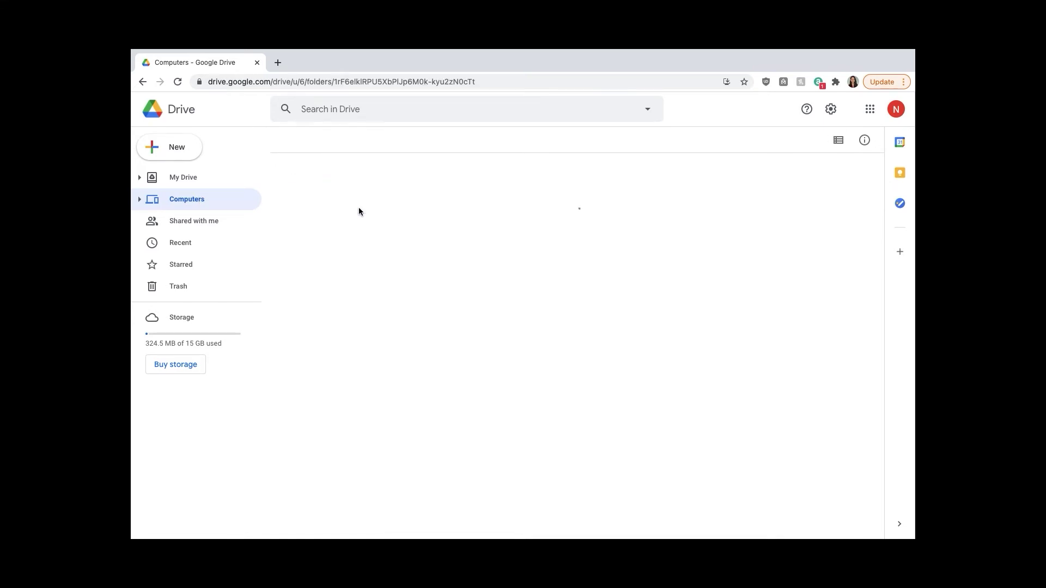
pyautogui.doubleClick(359, 208)
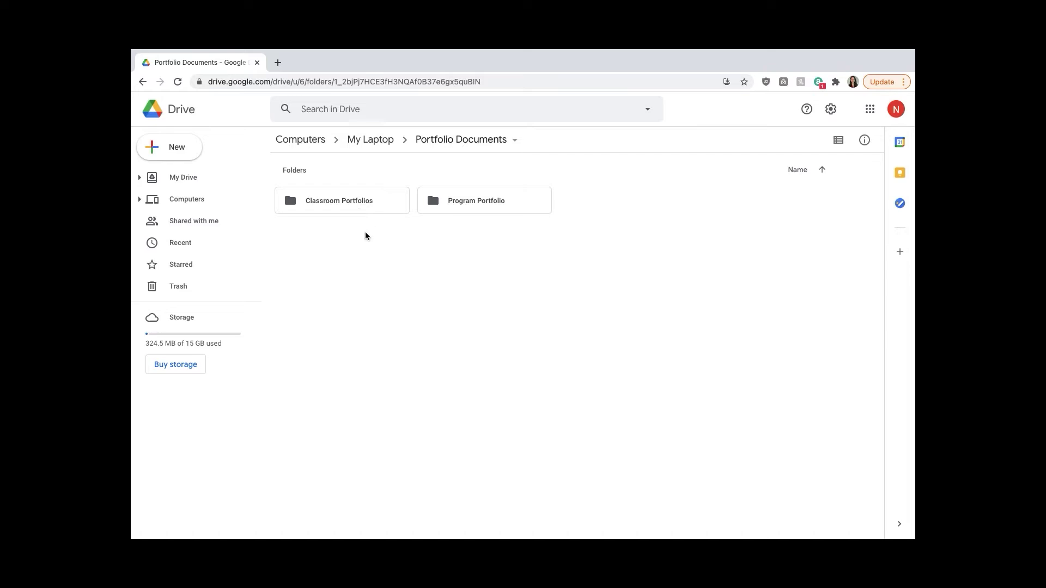
pyautogui.doubleClick(383, 204)
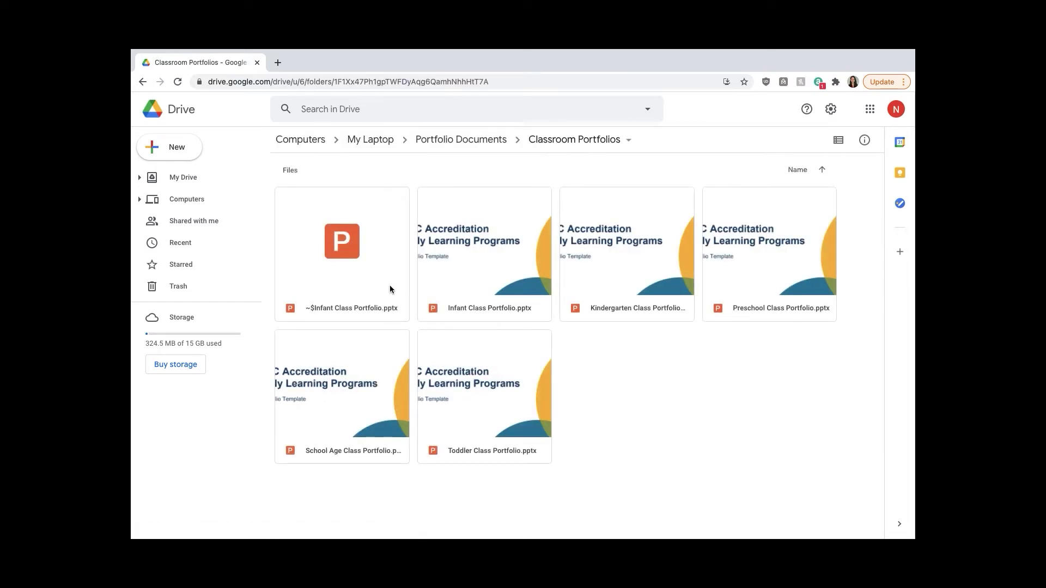
pyautogui.click(480, 141)
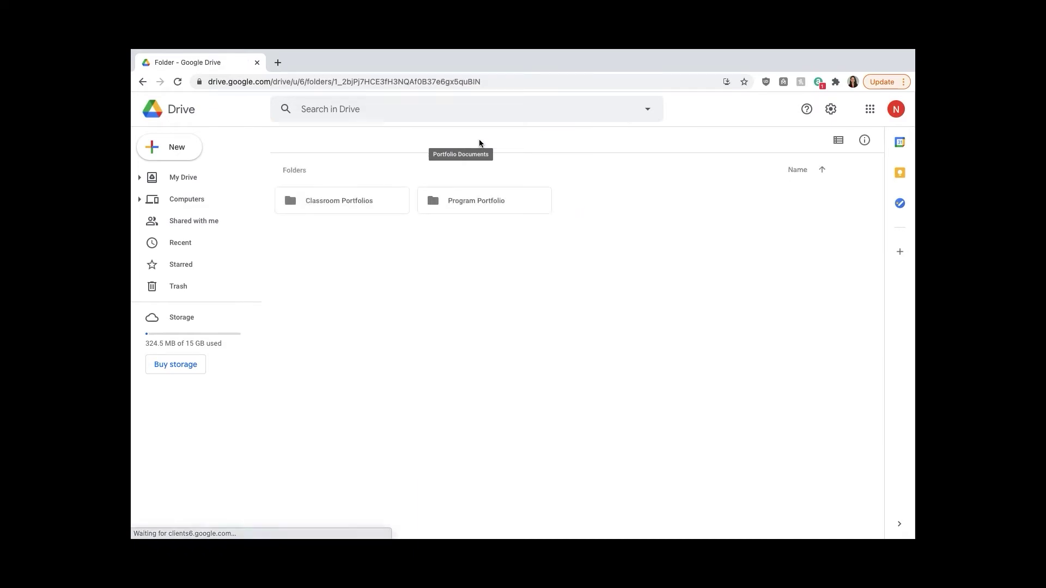
pyautogui.doubleClick(498, 203)
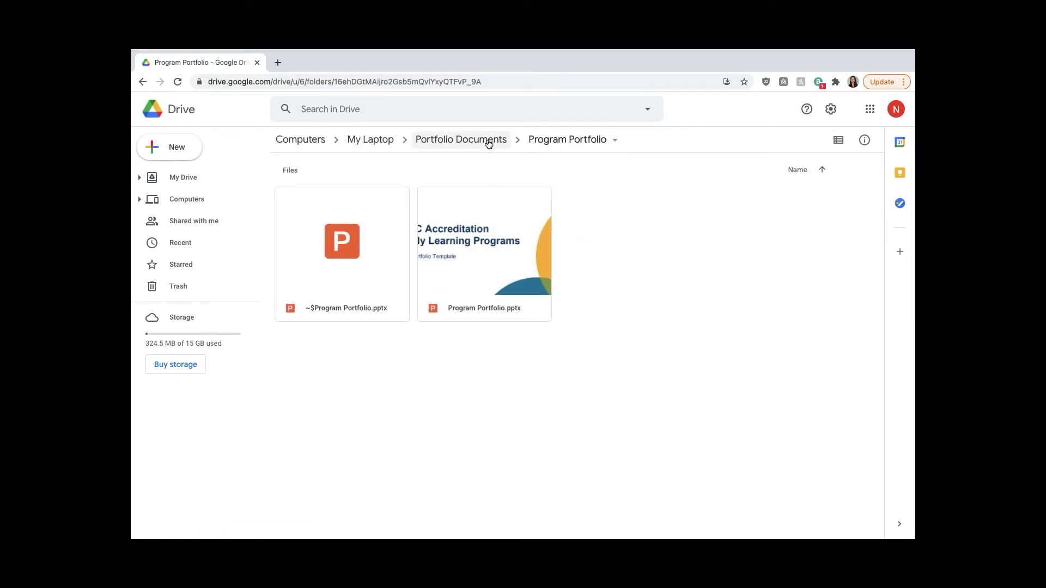
pyautogui.click(379, 141)
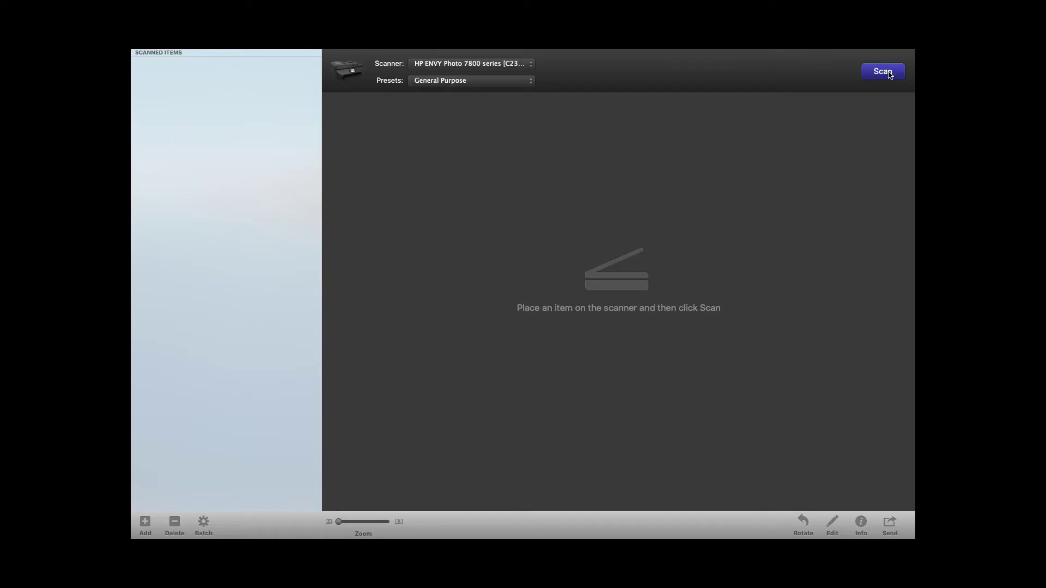
# - Scan the document page on the scanner
pyautogui.click(888, 73)
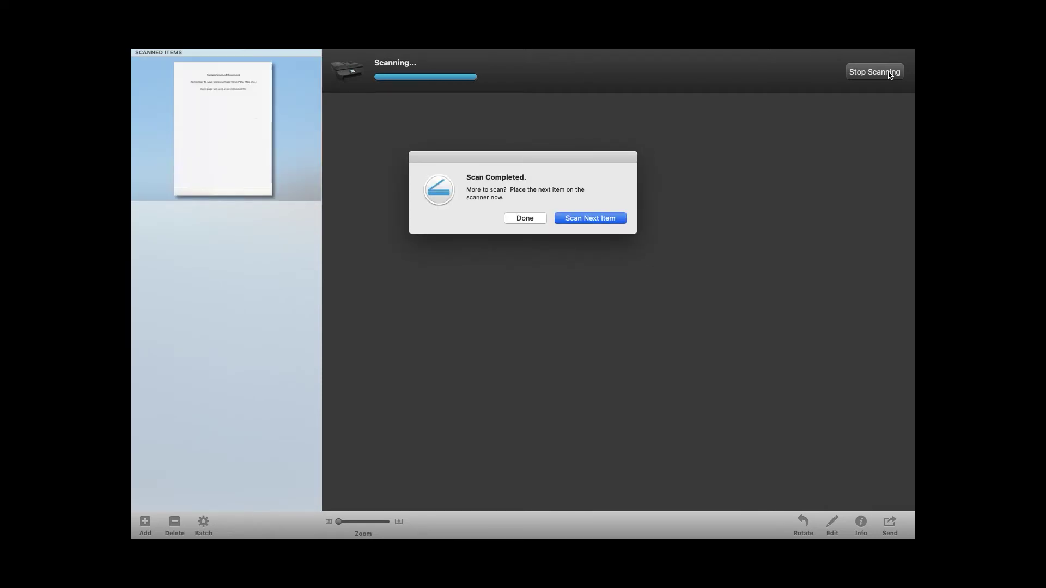
# - Send the scan to a folder as JPEG named 'NAEYC Evidence Scan 2' in ELP Digital Help
pyautogui.click(526, 219)
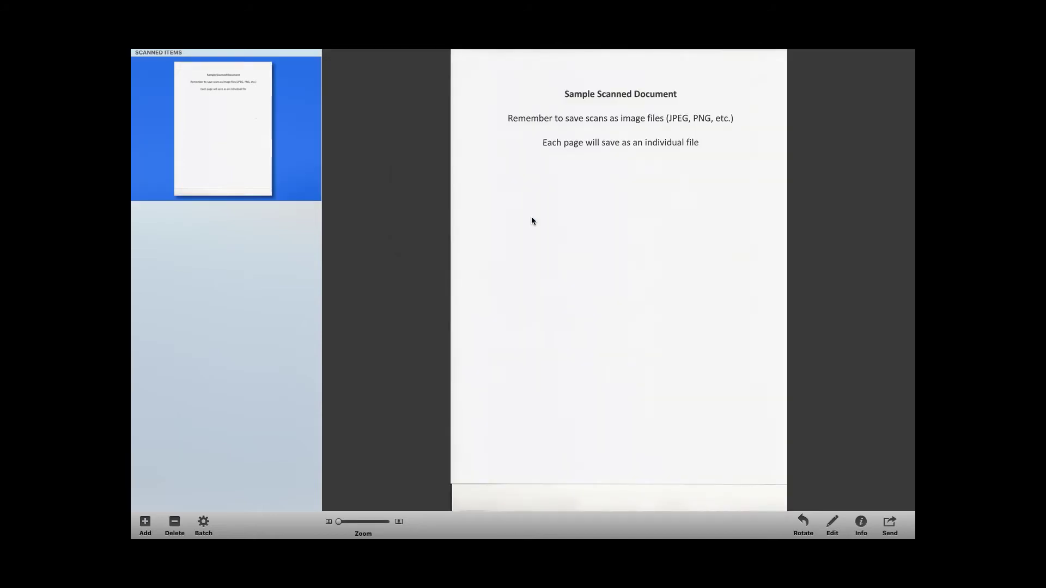
pyautogui.click(894, 526)
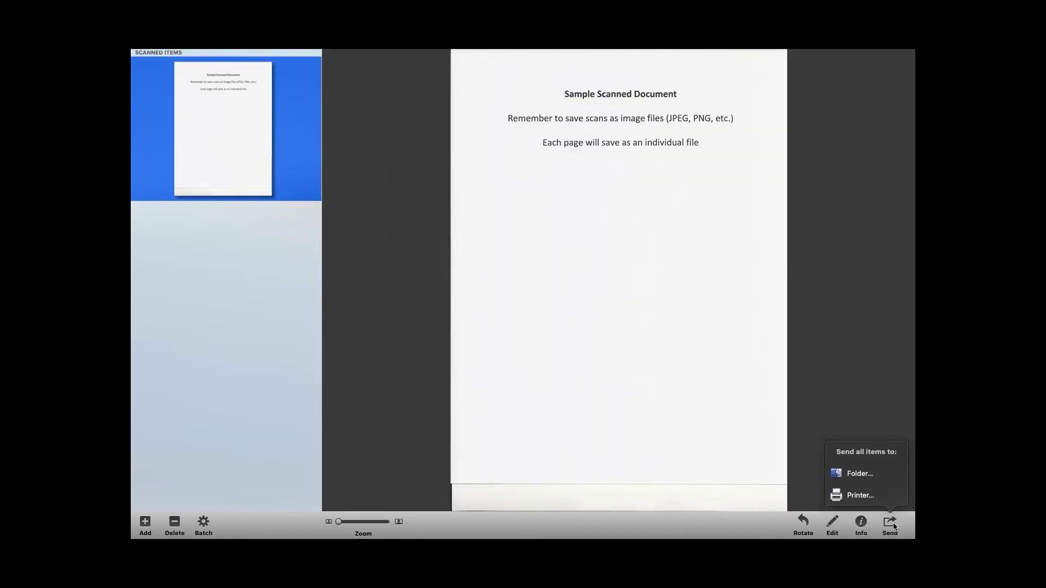
pyautogui.click(874, 476)
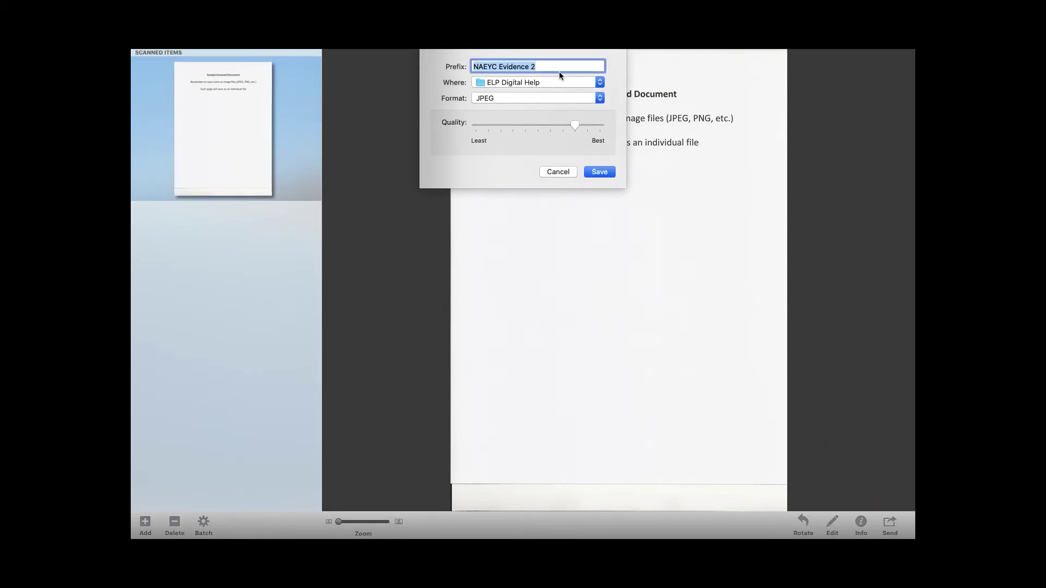
pyautogui.click(554, 67)
pyautogui.press('BackSpace')
pyautogui.write('Scan 2')
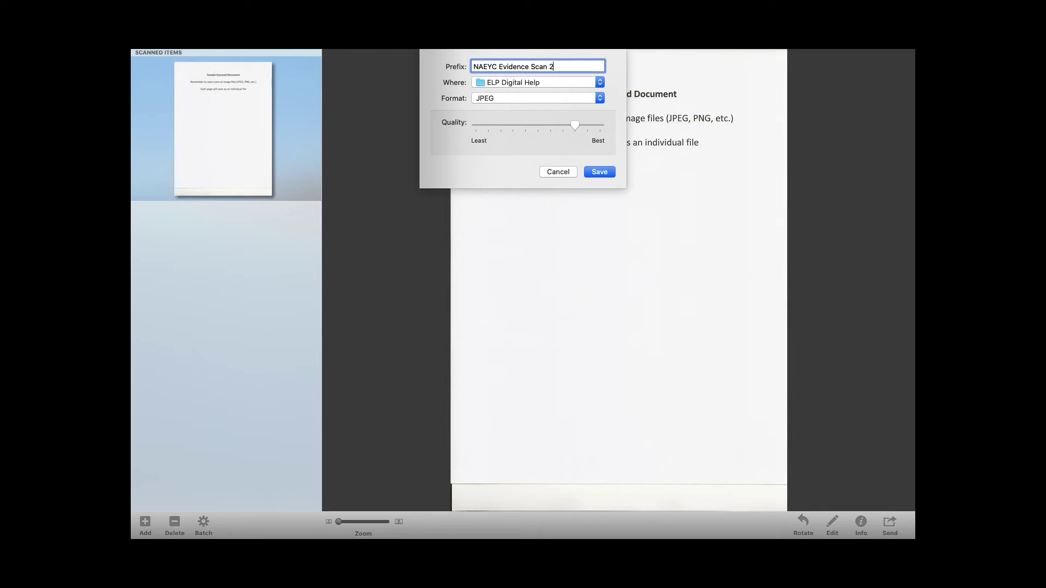
pyautogui.click(549, 100)
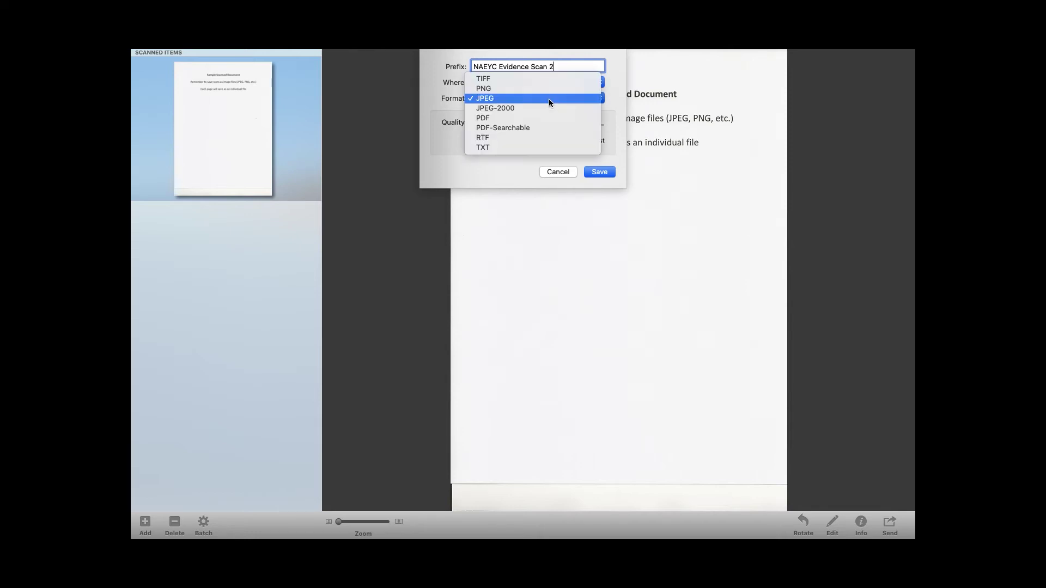
pyautogui.click(508, 98)
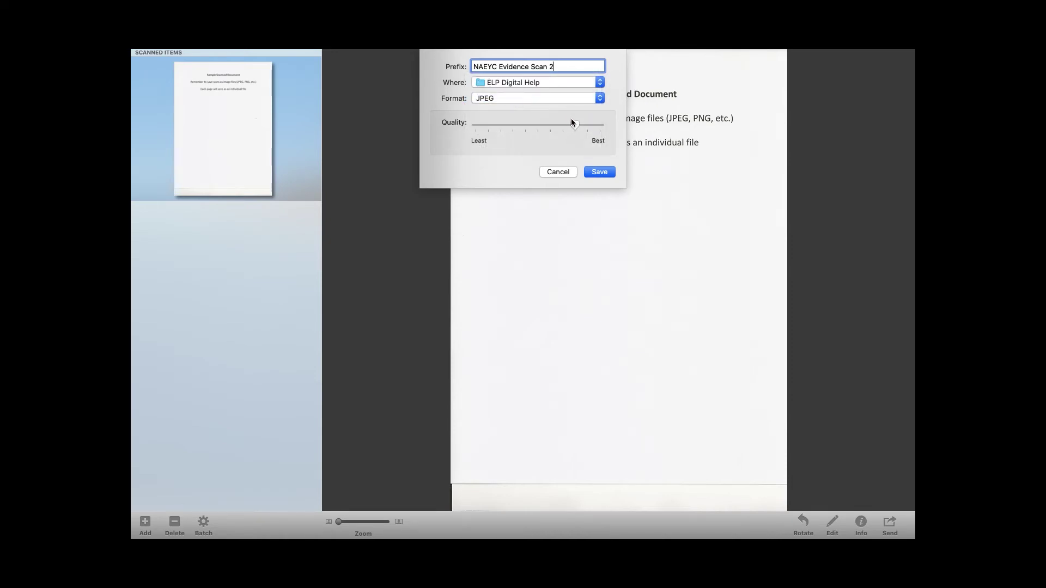
pyautogui.click(599, 174)
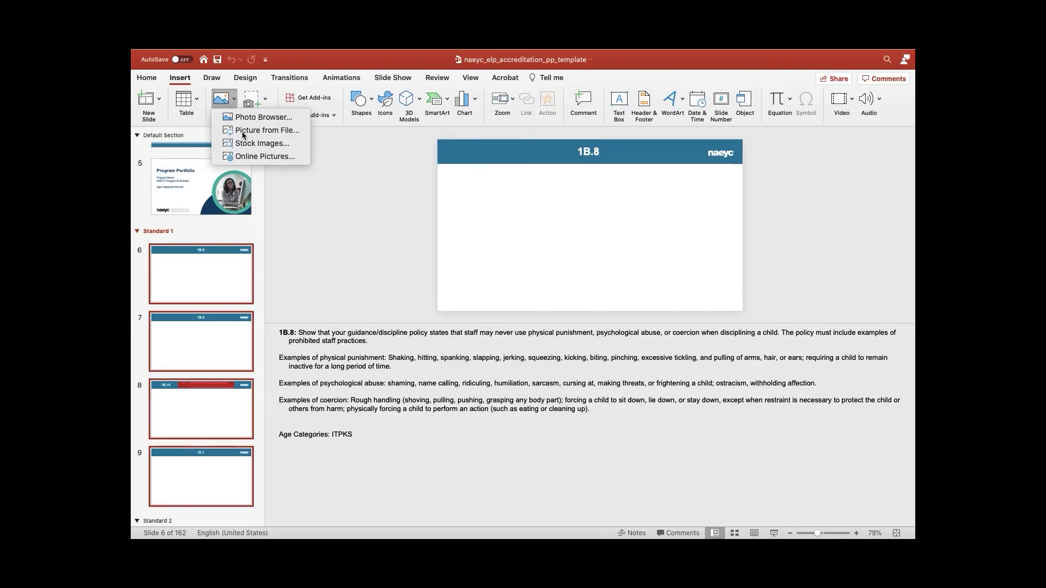
pyautogui.press('Escape')
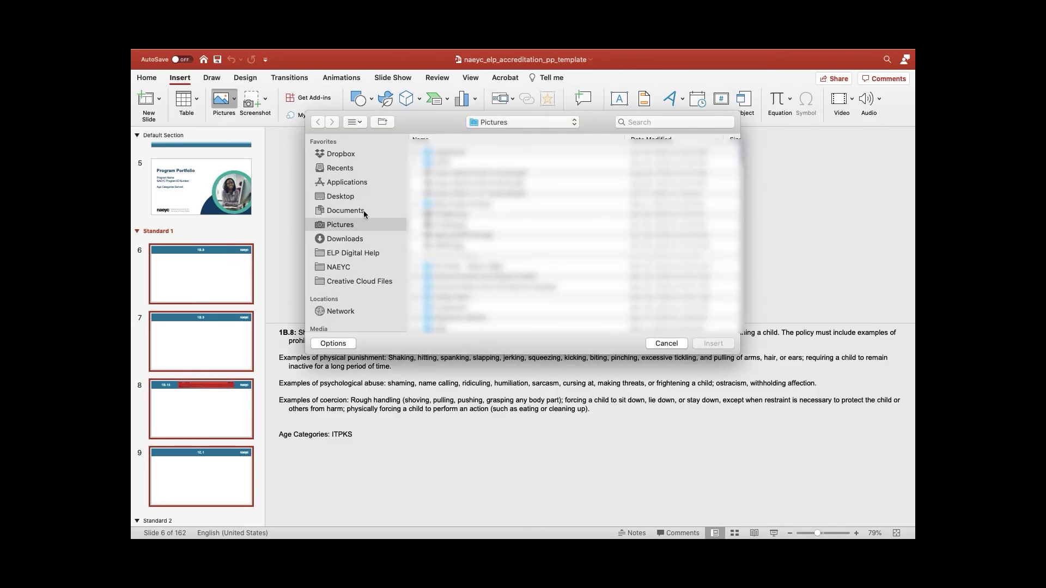
# - Insert NAEYC Evidence Scan 2.jpg from ELP Digital Help onto slide 1B.8 and turn on Crop
pyautogui.click(338, 254)
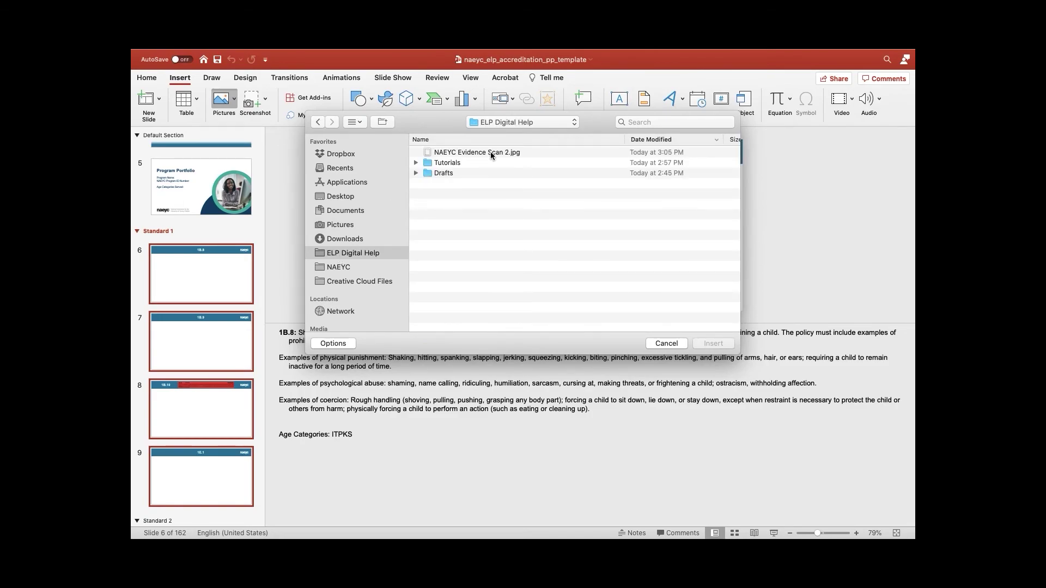
pyautogui.click(490, 151)
pyautogui.click(711, 344)
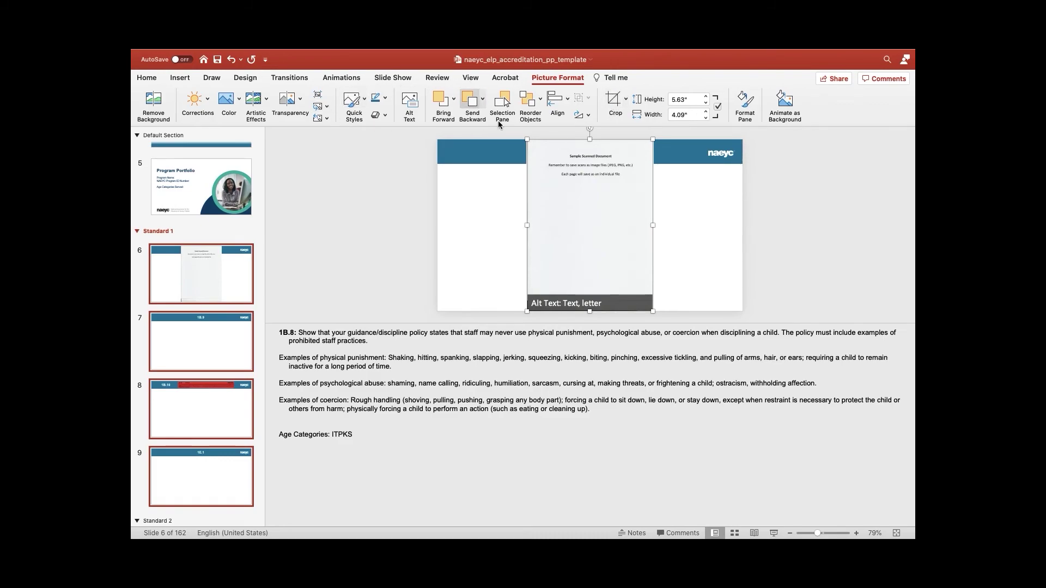
pyautogui.click(615, 105)
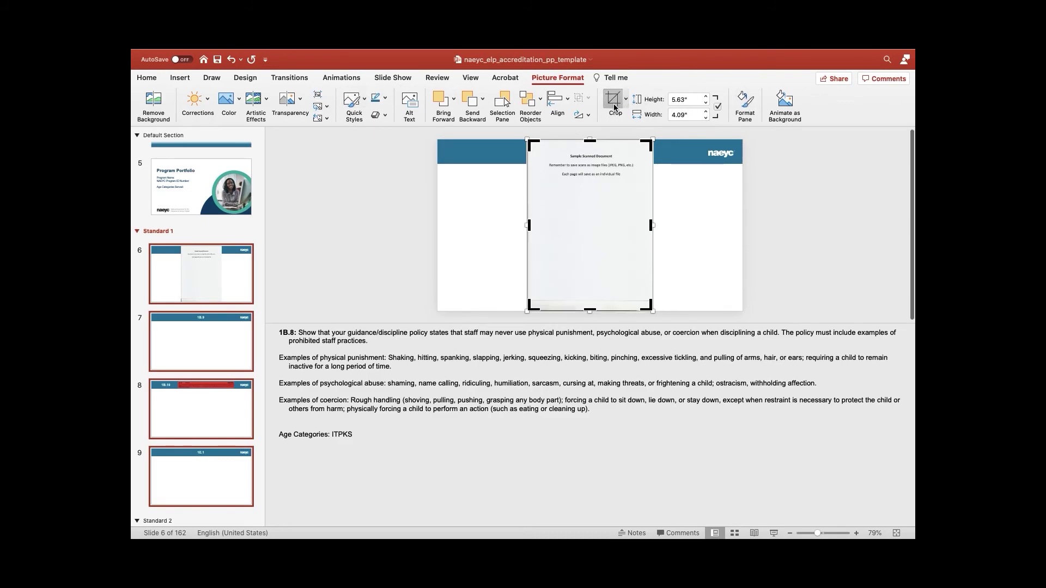